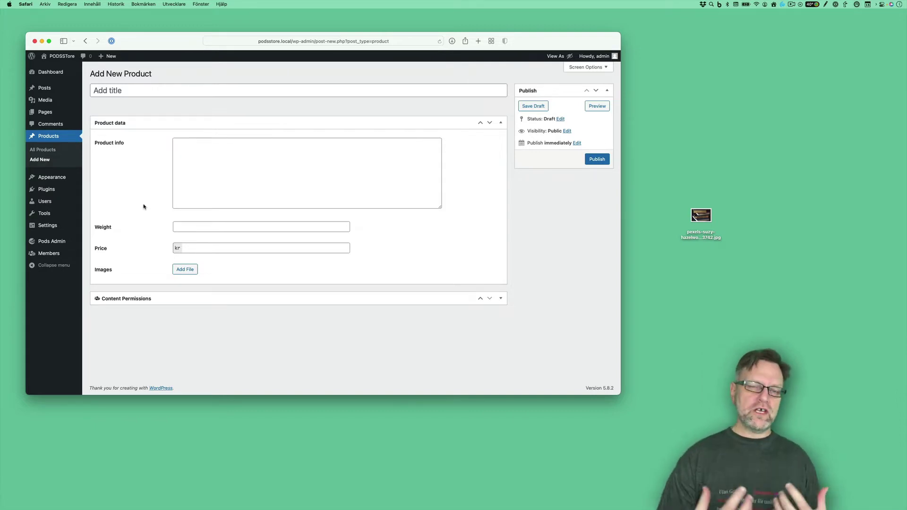
Go to the Pages menu in the admin sidebar to add a new page
mouse_move(47, 116)
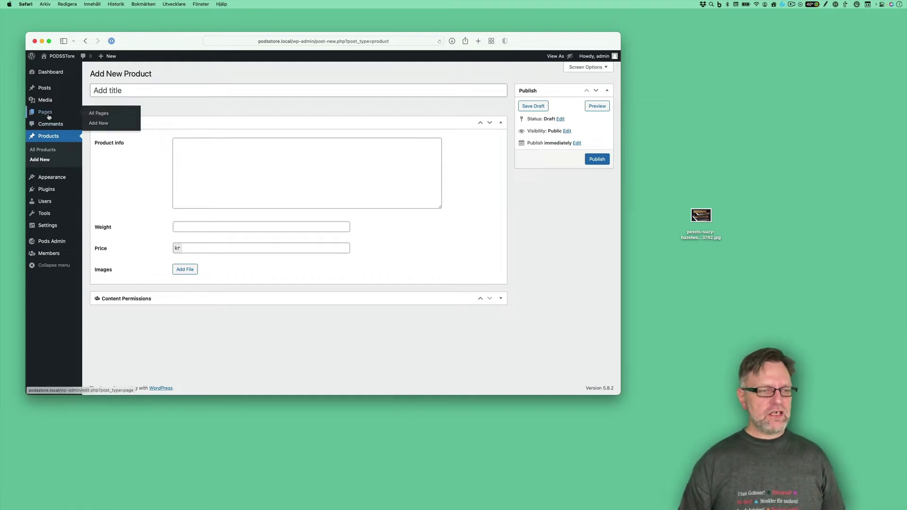
Create a new page titled 'Add Product' and bring up the block inserter
click(103, 123)
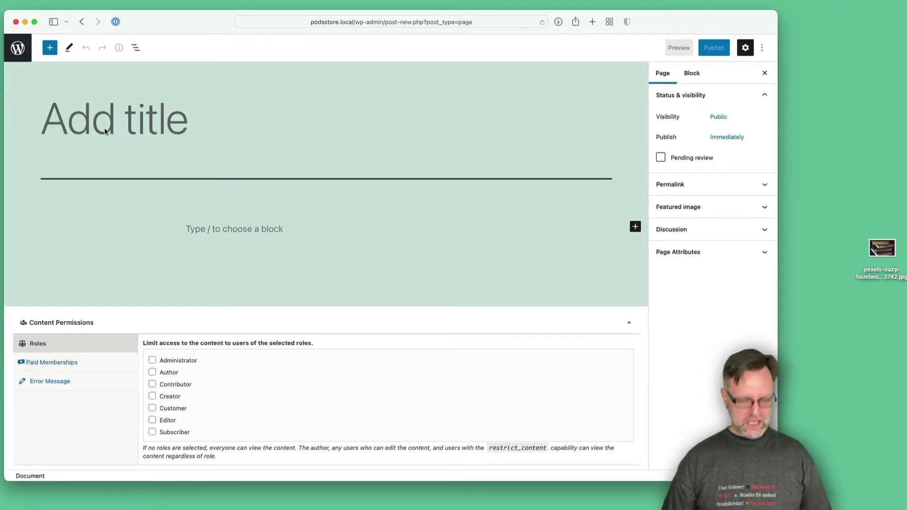
text(Add Pro)
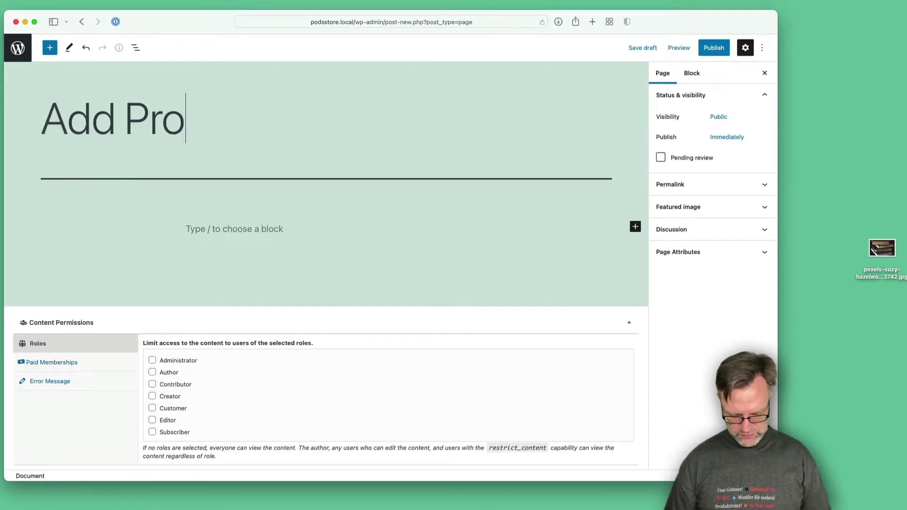
text(duct)
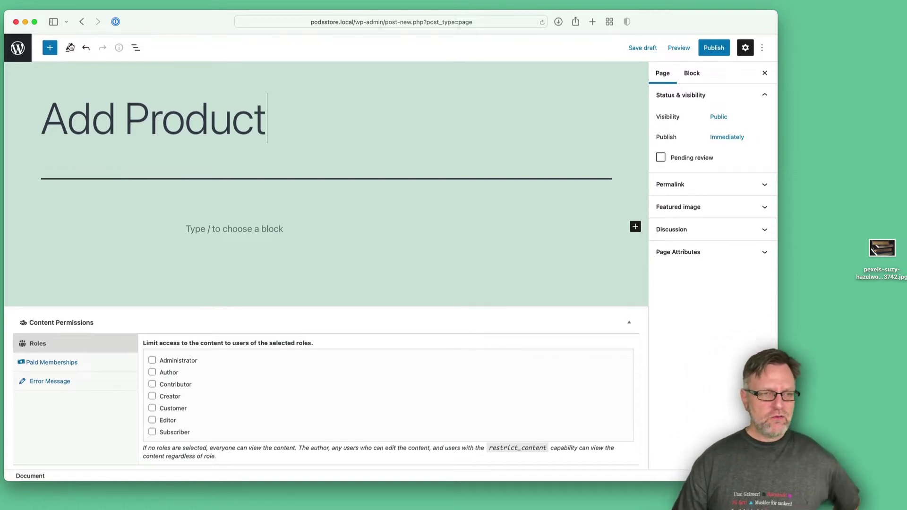
click(49, 48)
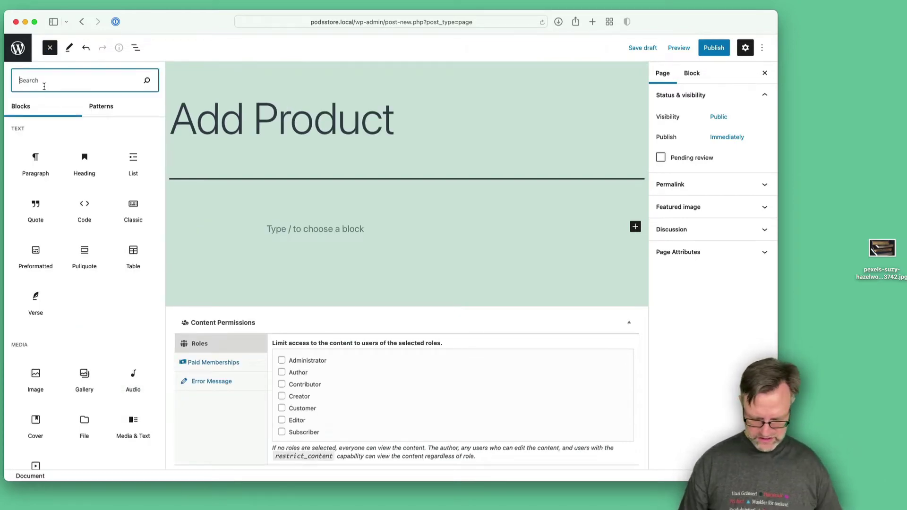
Insert the Pods Form block found by searching 'pods', then close the block list
text(pods)
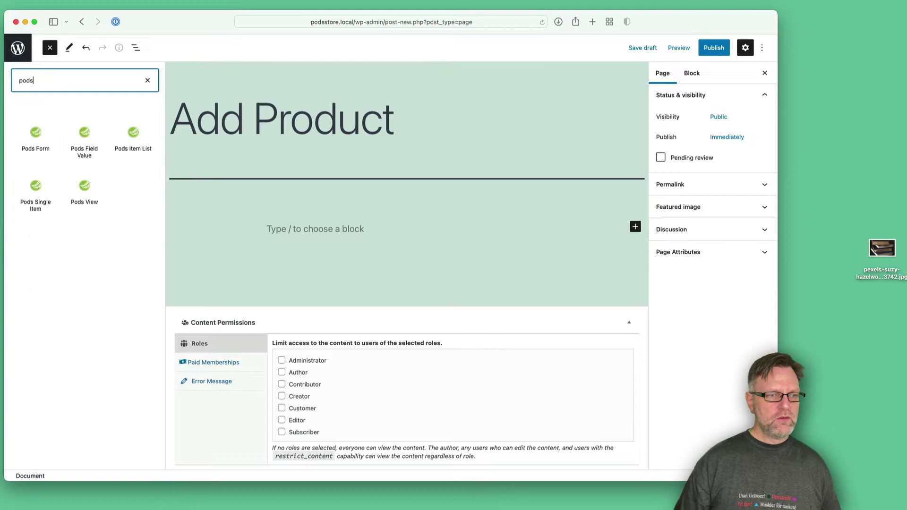
mouse_move(35, 137)
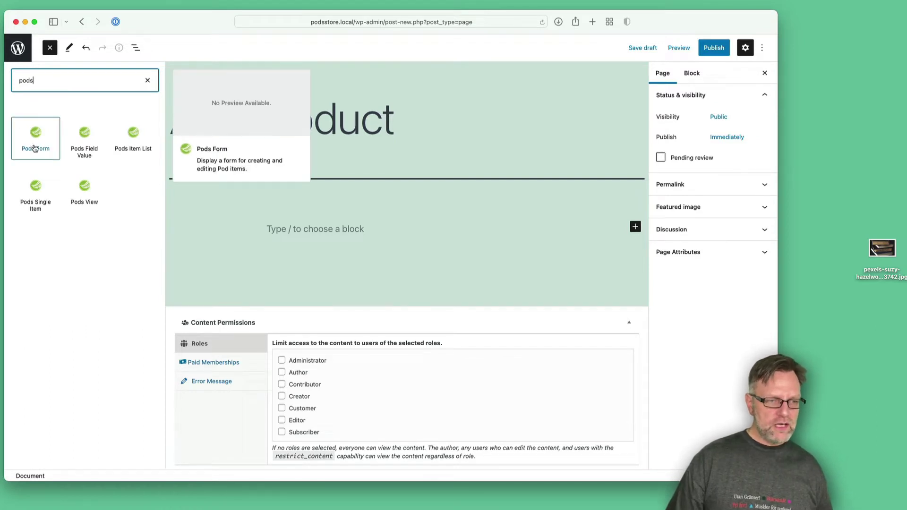
click(37, 143)
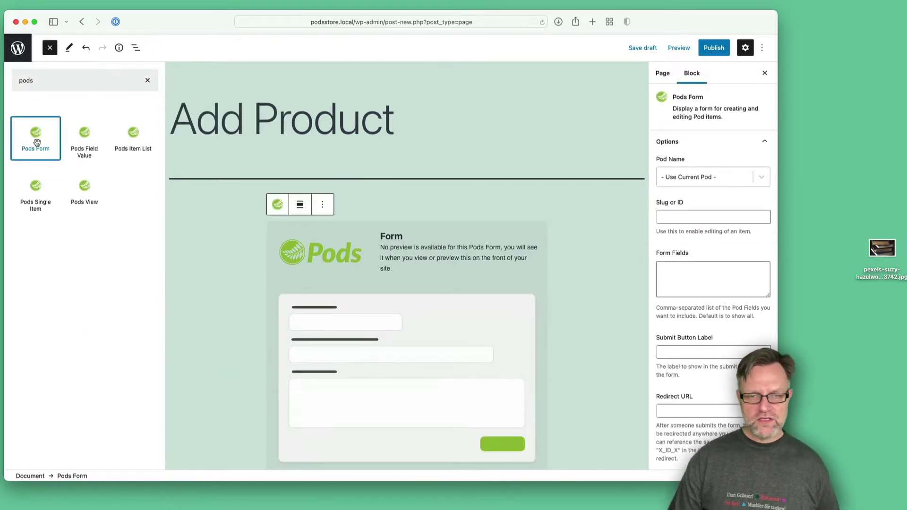
click(365, 284)
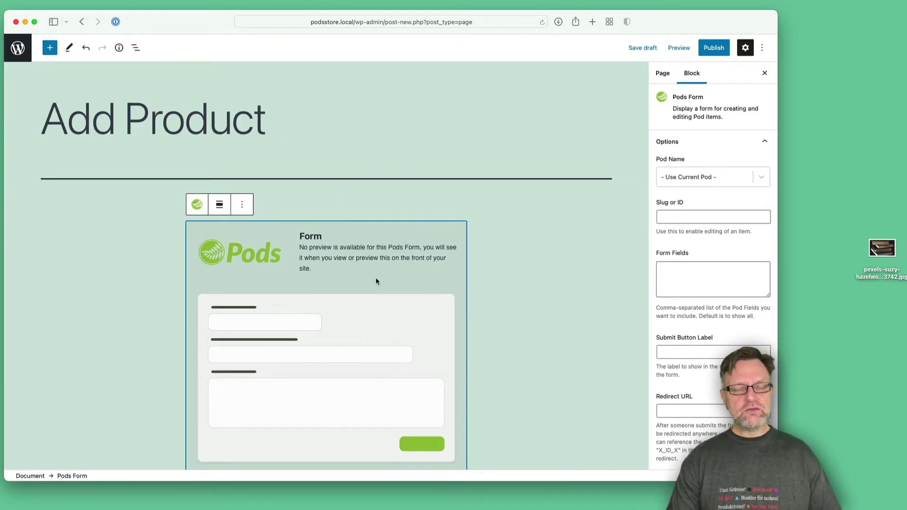
Point the Pods Form at the product pod with form fields title,product_info,price,images
click(741, 177)
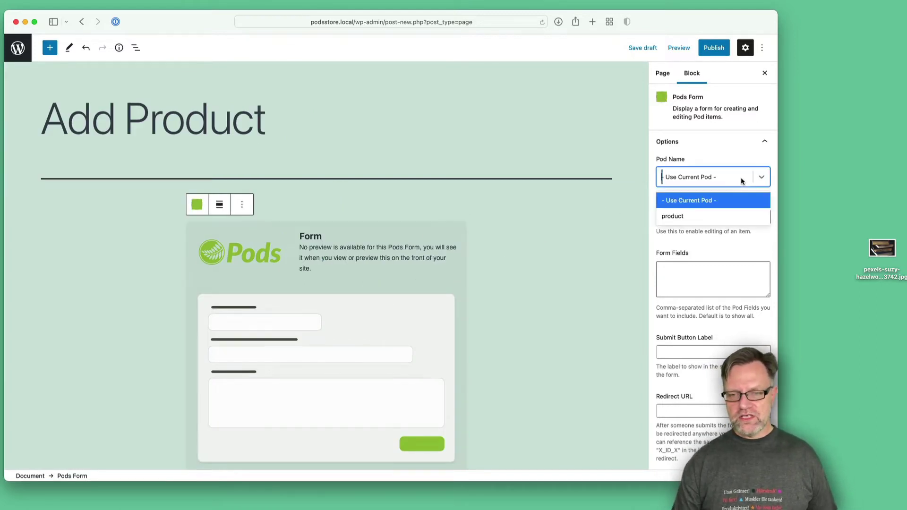
click(717, 221)
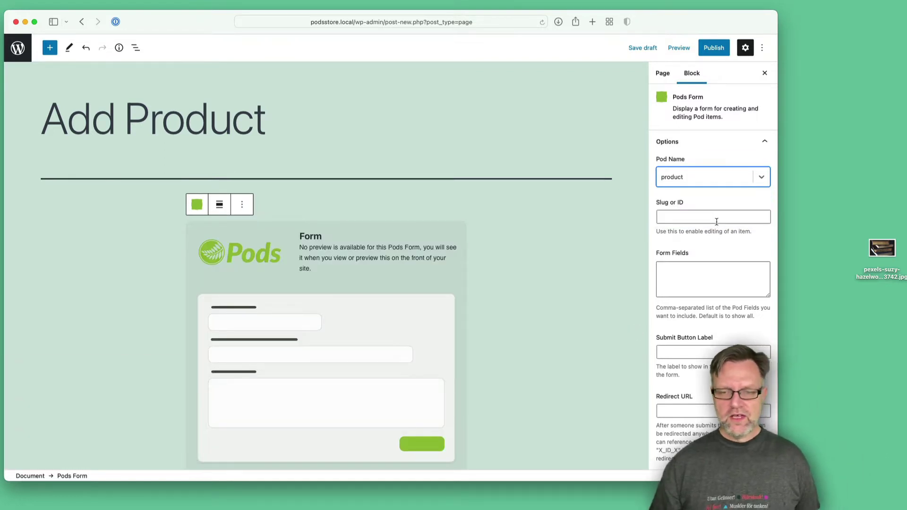
click(680, 273)
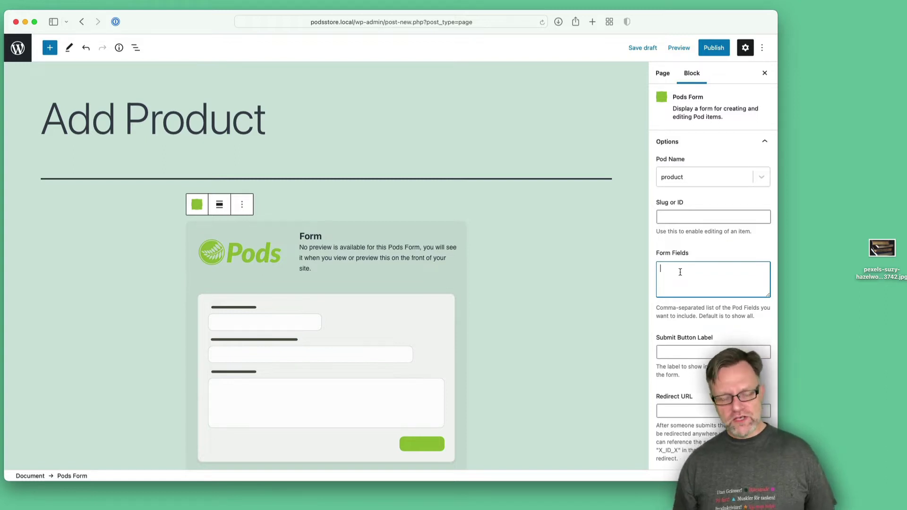
text(title)
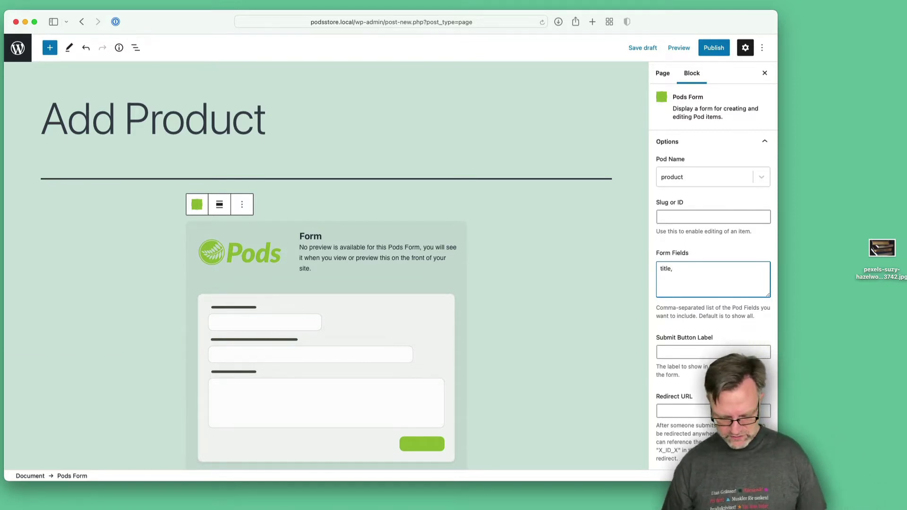
text(,product)
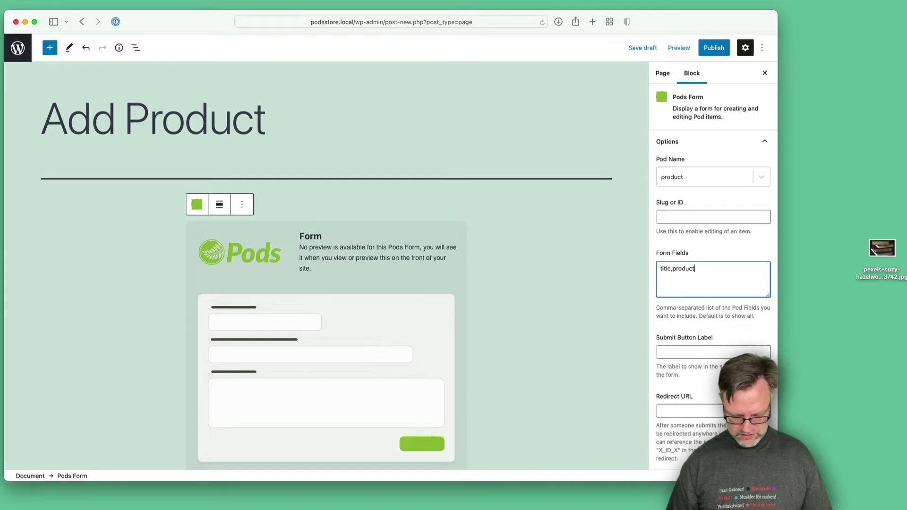
text(_info)
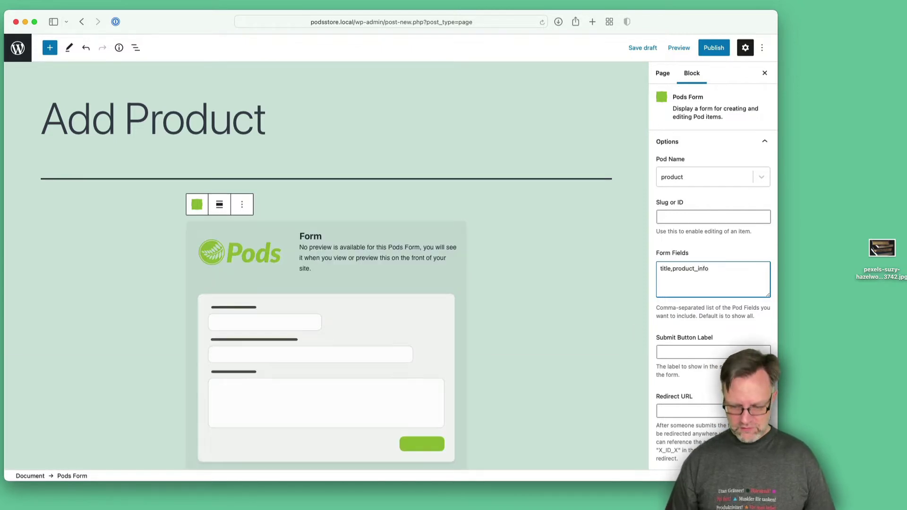
text(,)
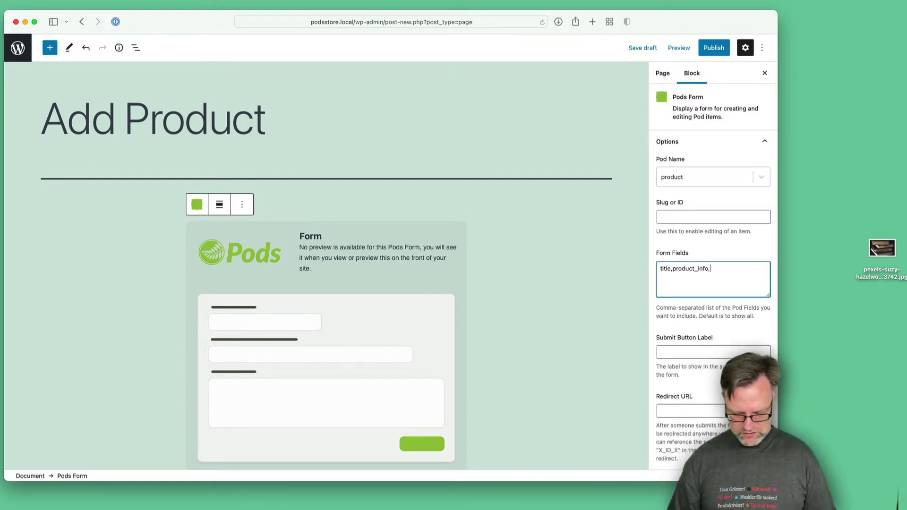
text(price,)
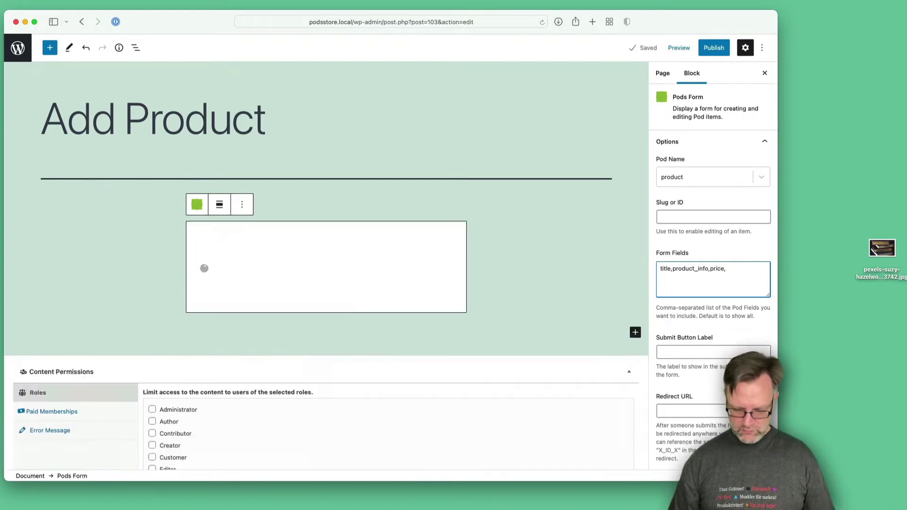
text(images)
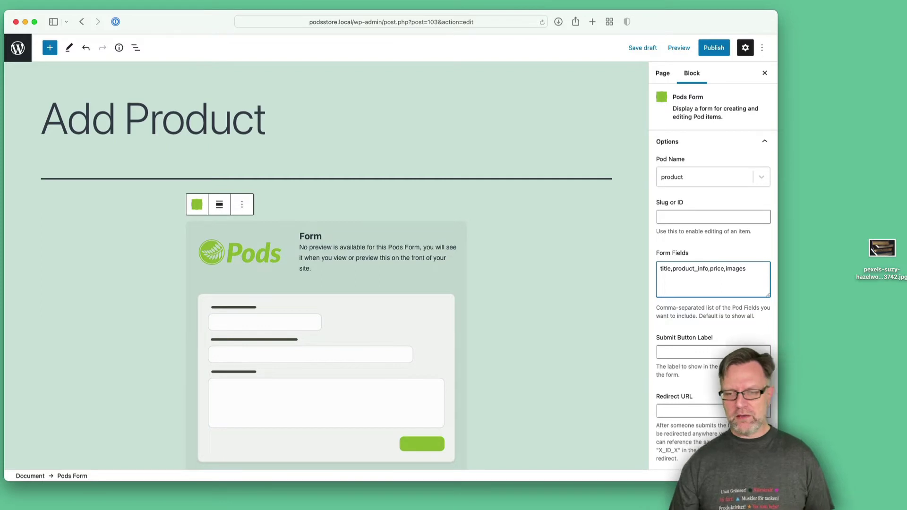
click(677, 354)
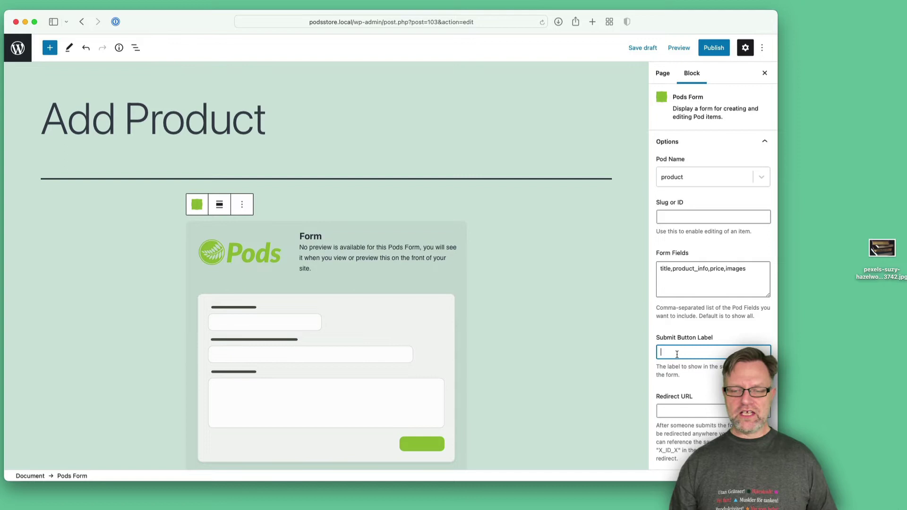
Label the submit button 'Add Product', correcting the typo, and save the page as a draft
scroll(676, 354, down, 5)
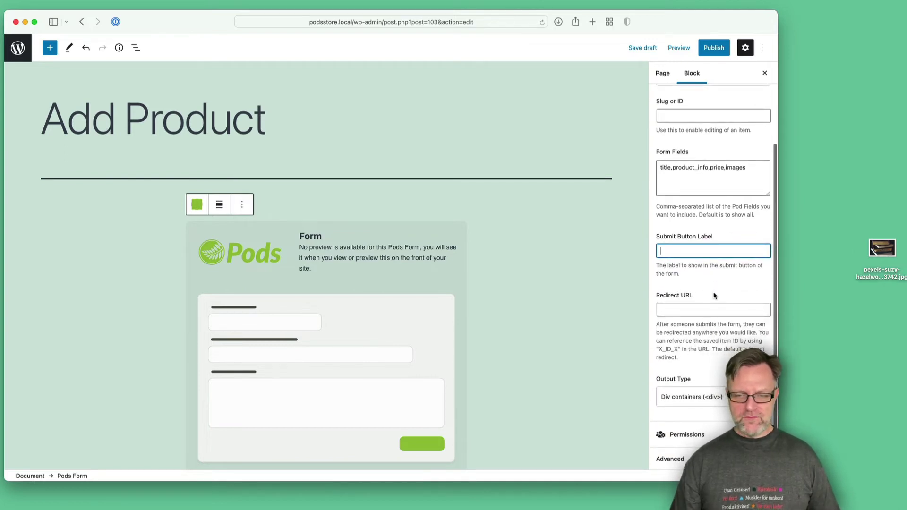
text(Add Prodcu)
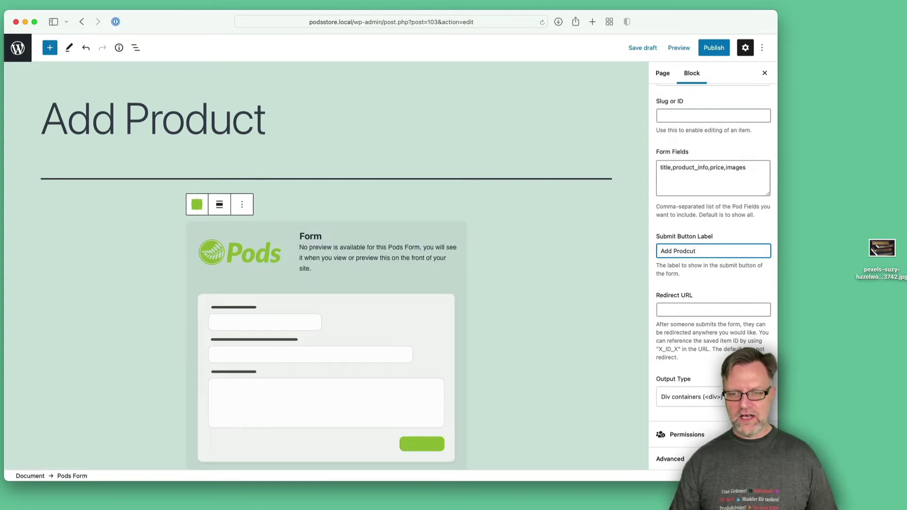
text(t)
key(BackSpace)
key(BackSpace)
key(BackSpace)
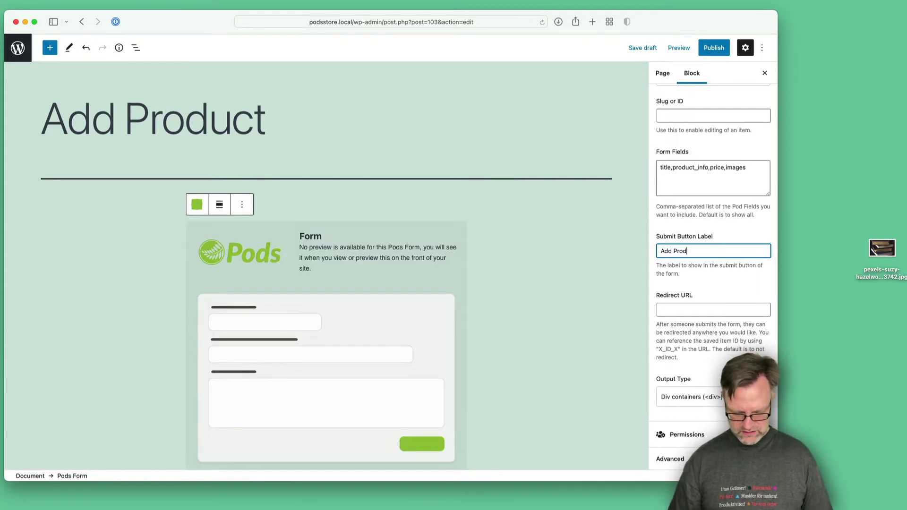
text(uct)
key(BackSpace)
key(BackSpace)
key(BackSpace)
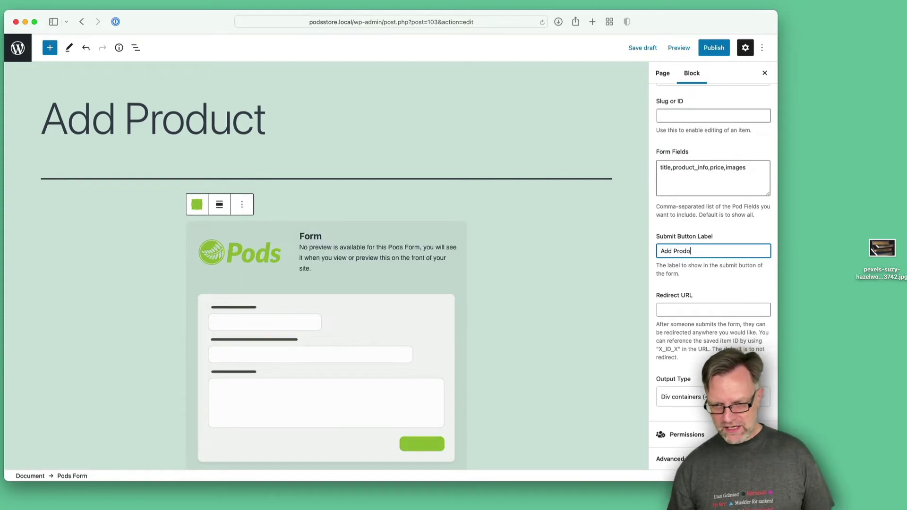
text(uct)
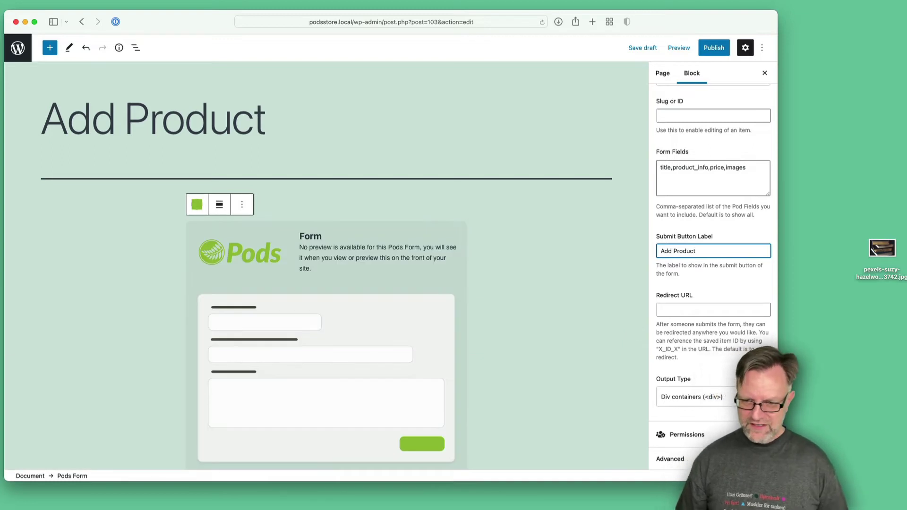
click(713, 309)
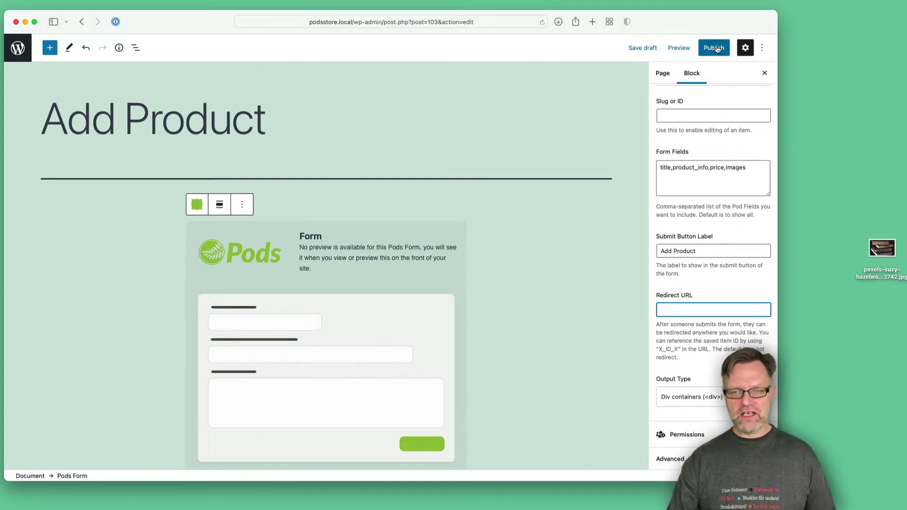
key(super+s)
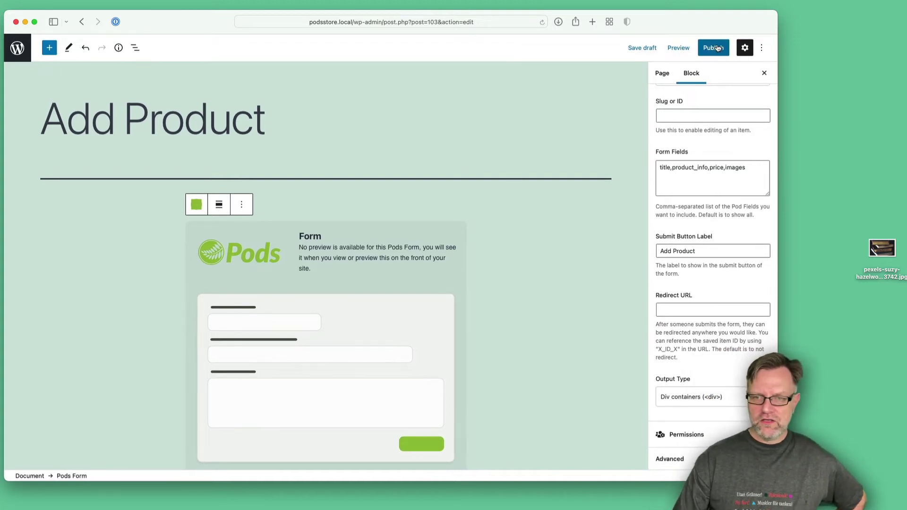
Publish the Add Product page and view its live Title, Product info, Price and Images form
click(716, 47)
click(687, 46)
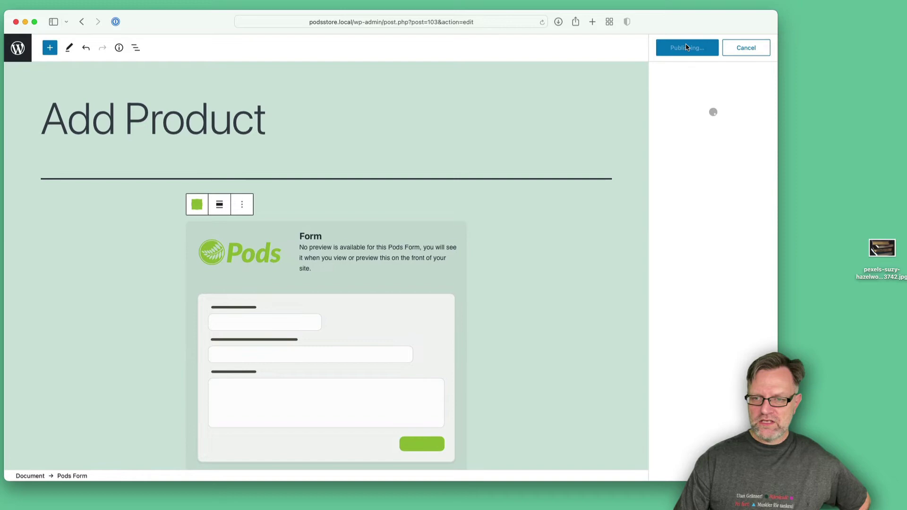
click(680, 148)
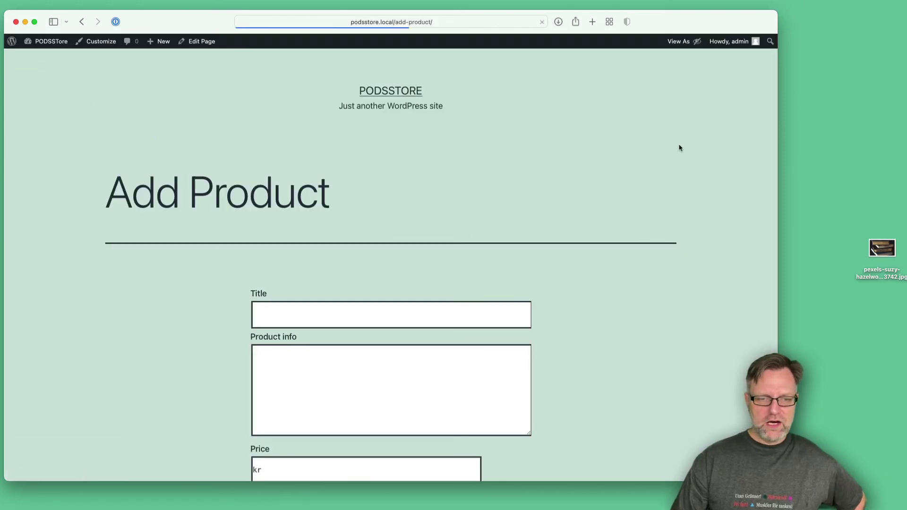
scroll(590, 281, down, 5)
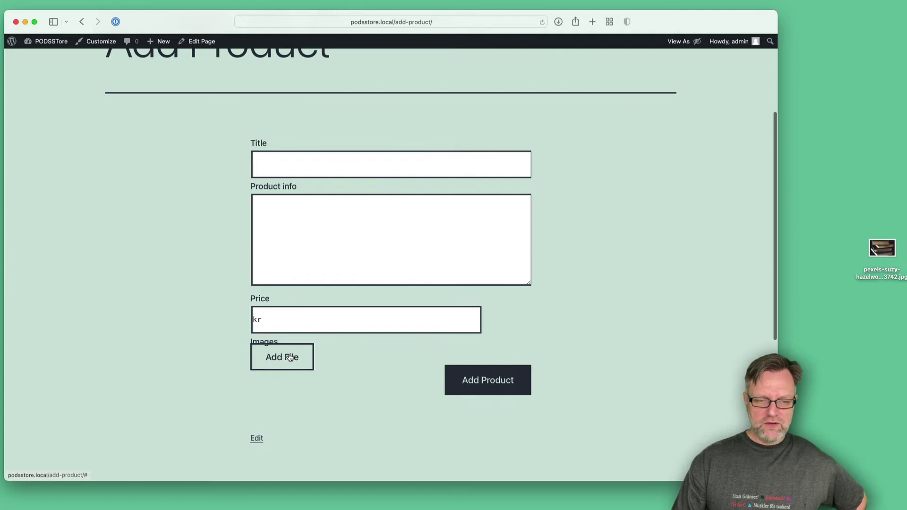
mouse_move(699, 42)
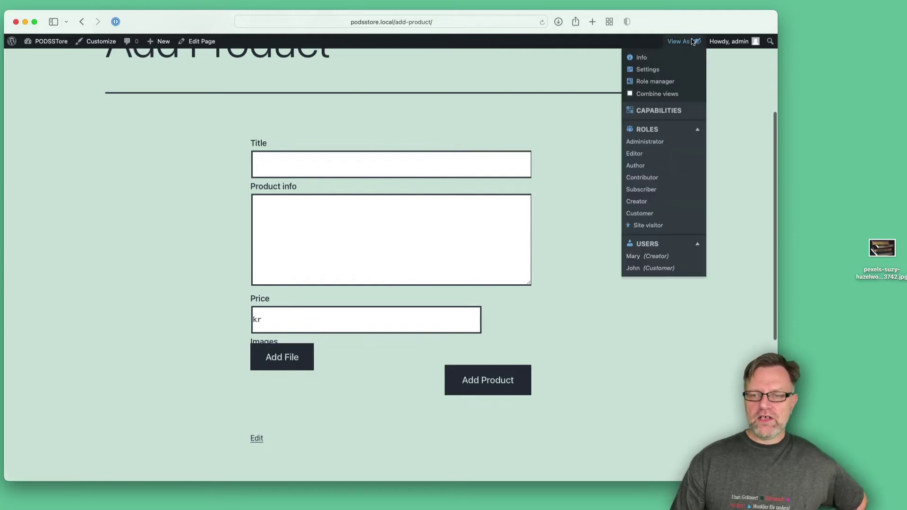
click(650, 256)
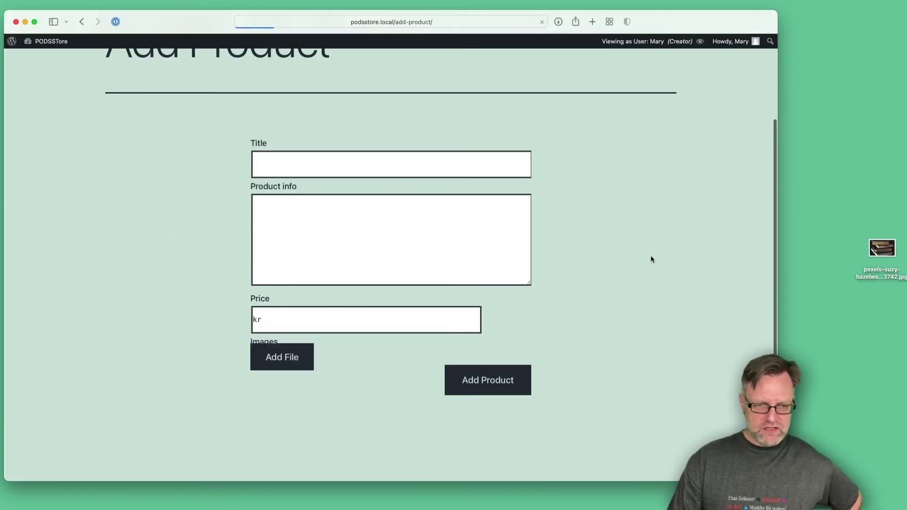
scroll(650, 252, up, 2)
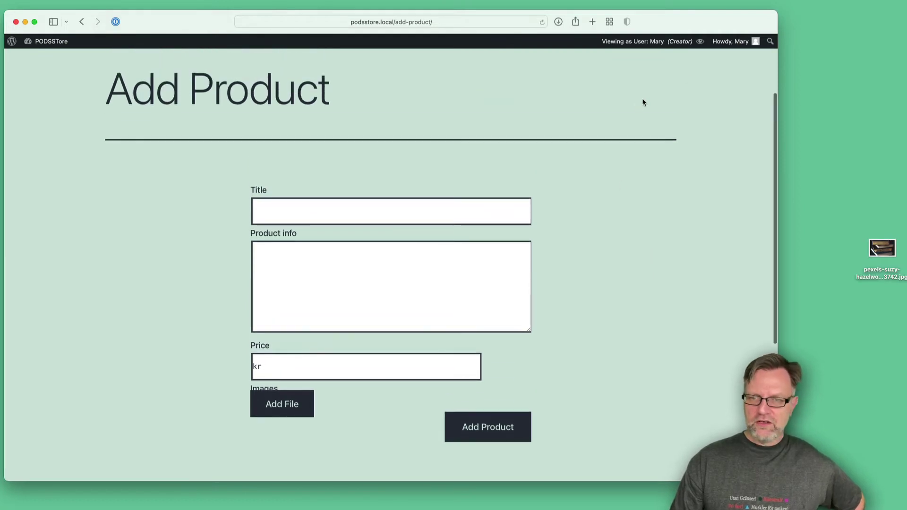
mouse_move(680, 41)
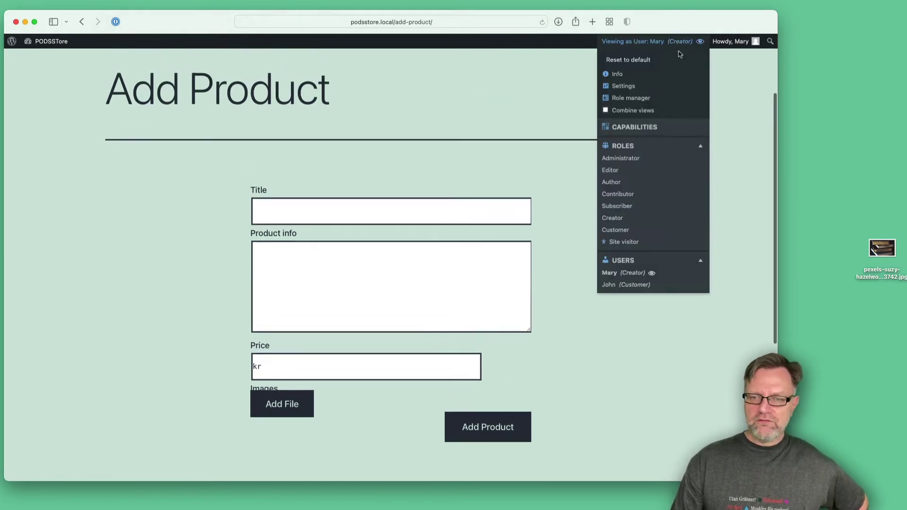
click(636, 285)
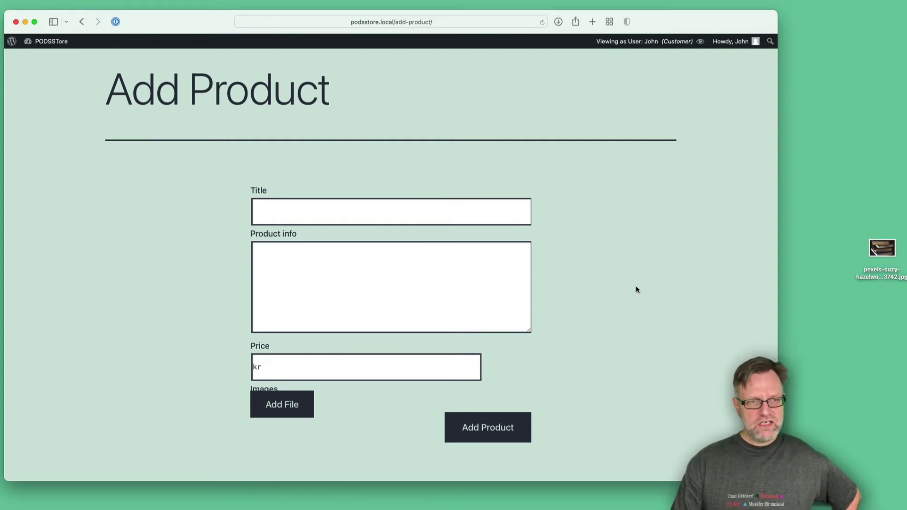
mouse_move(633, 42)
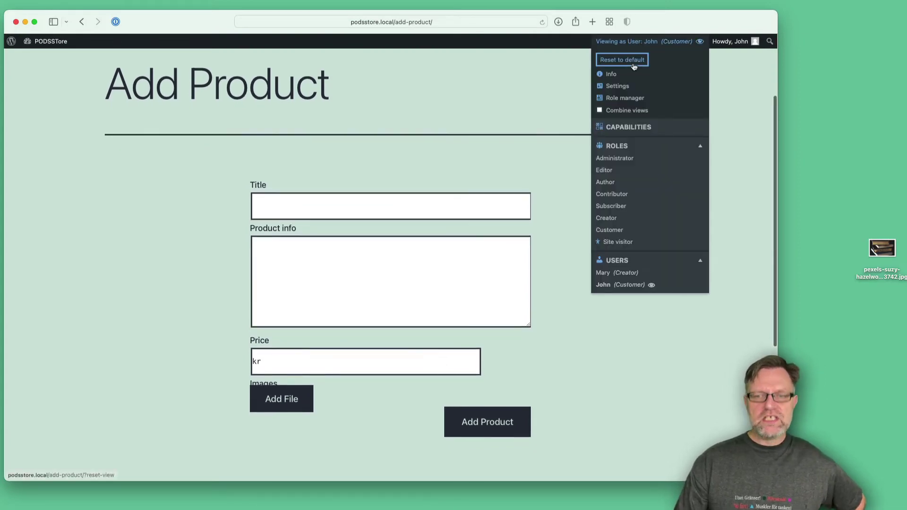
click(633, 61)
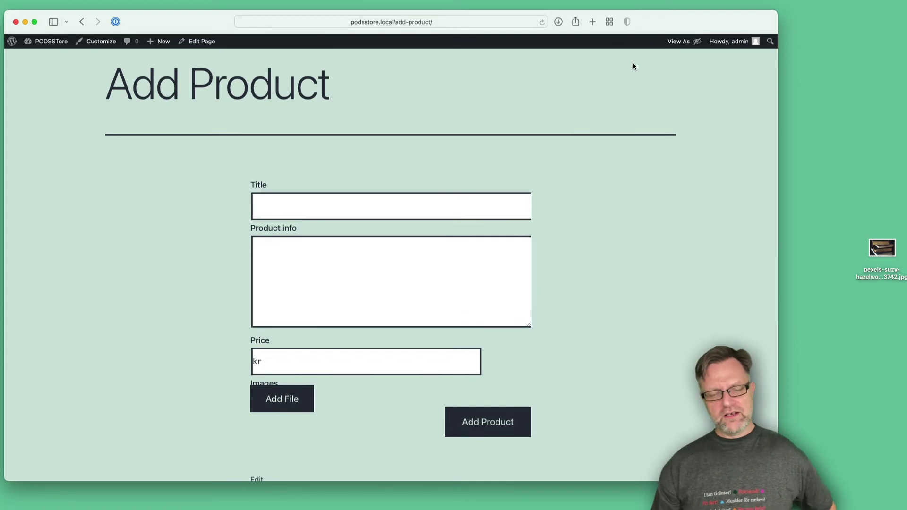
Tick Creator under the page's Content Permissions, update the page, and view it live
click(202, 42)
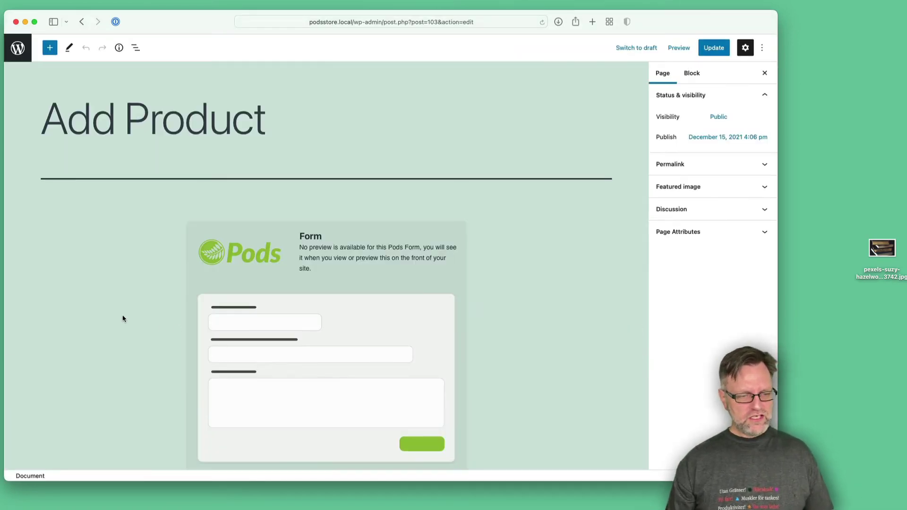
scroll(123, 316, down, 3)
scroll(126, 316, down, 3)
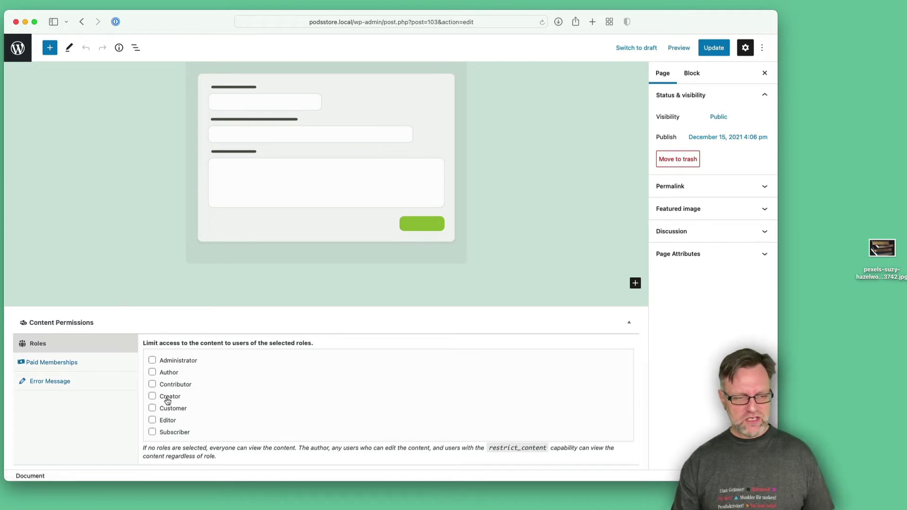
click(152, 397)
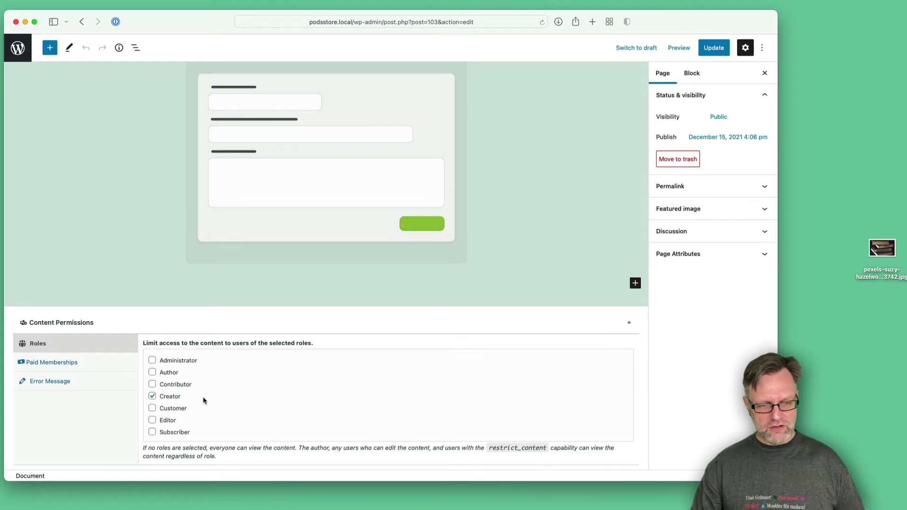
click(721, 49)
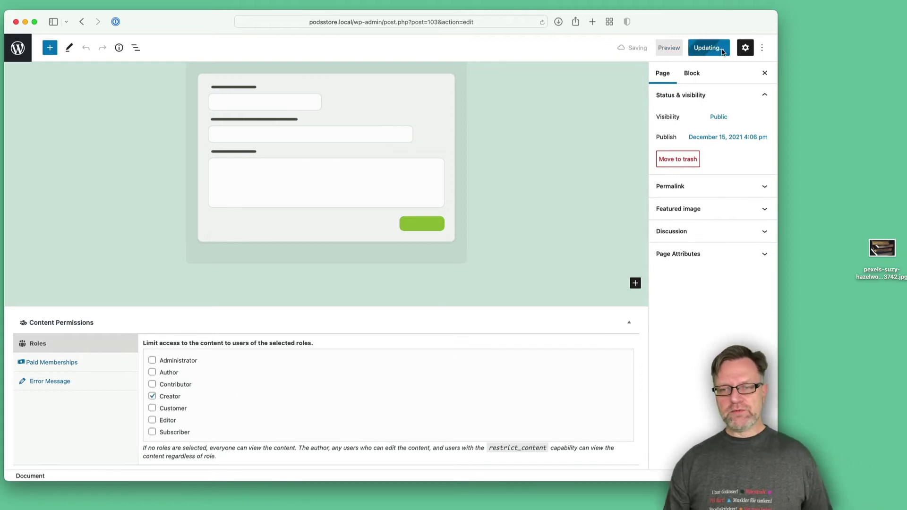
click(94, 453)
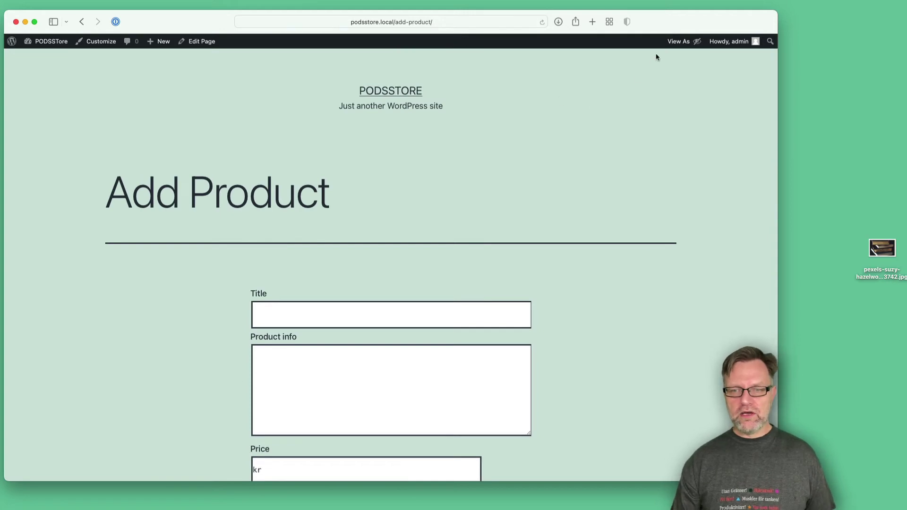
View the page as the Customer user (access denied), then as the Creator user to see the form
mouse_move(680, 42)
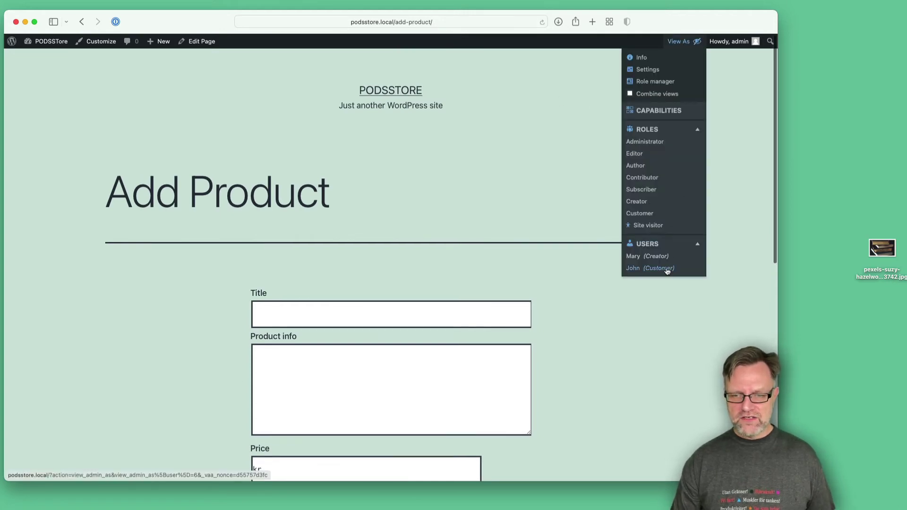
click(666, 269)
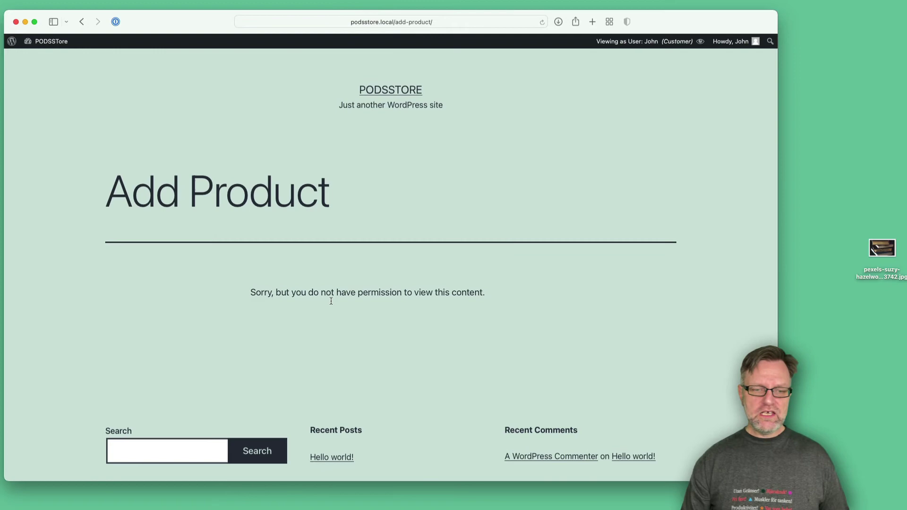
mouse_move(634, 43)
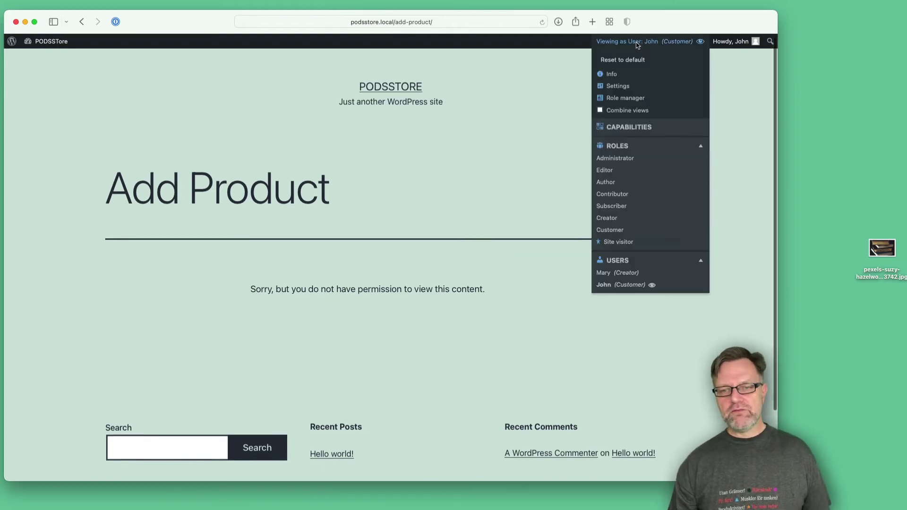
click(623, 273)
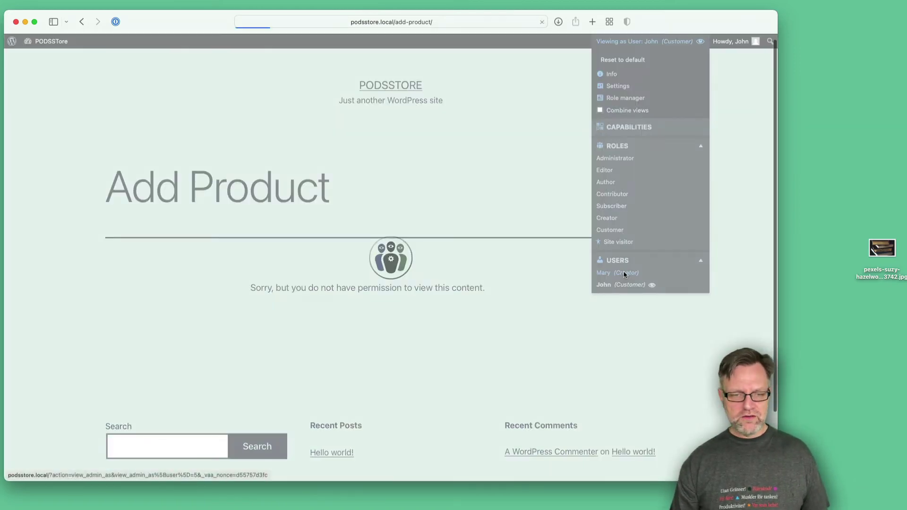
scroll(318, 295, down, 5)
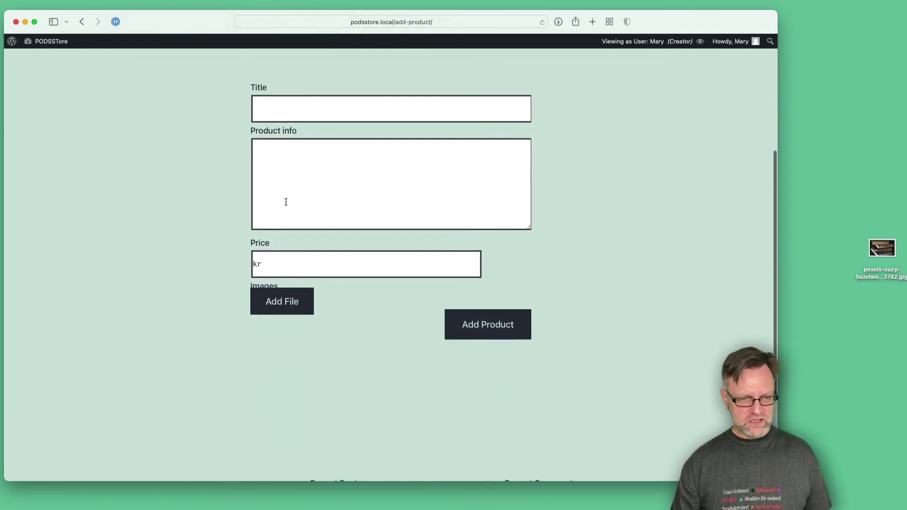
Enter the title 'Old Books' and a description about restored old books now up for sale
scroll(288, 204, up, 2)
click(291, 191)
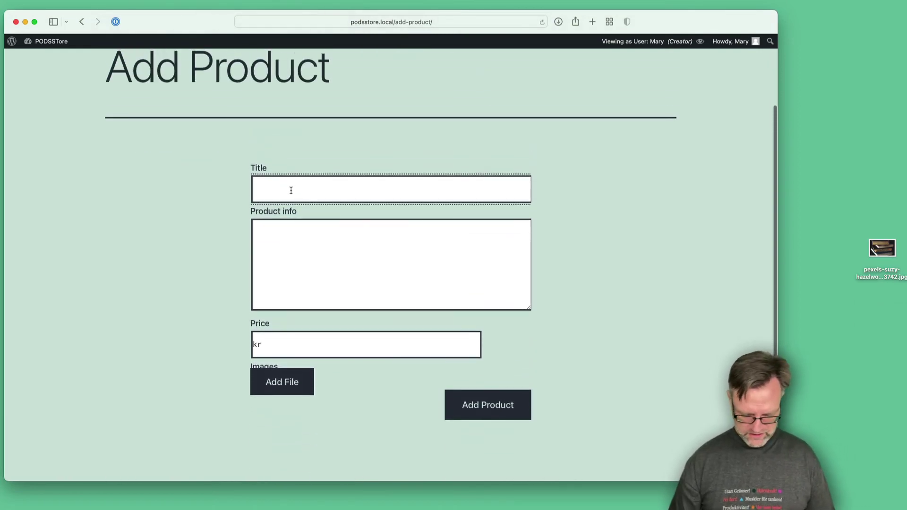
text(Old Boo)
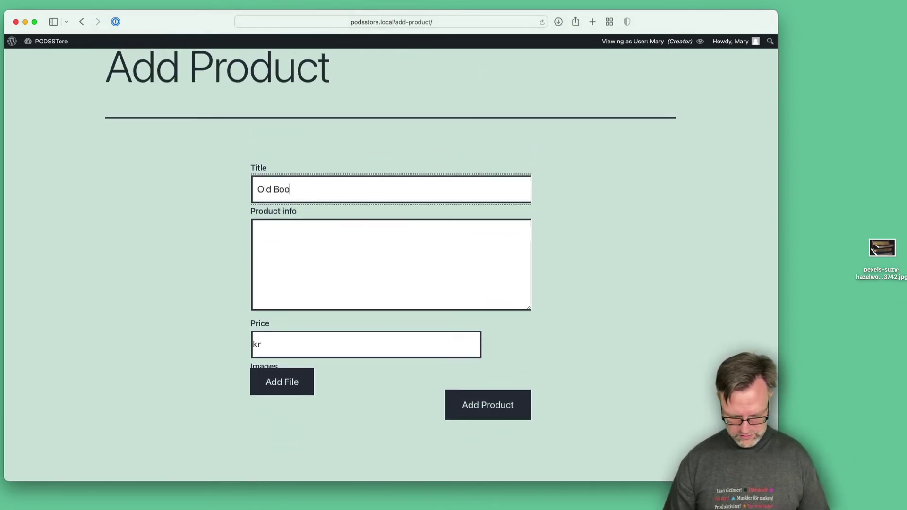
text(ks)
key(Tab)
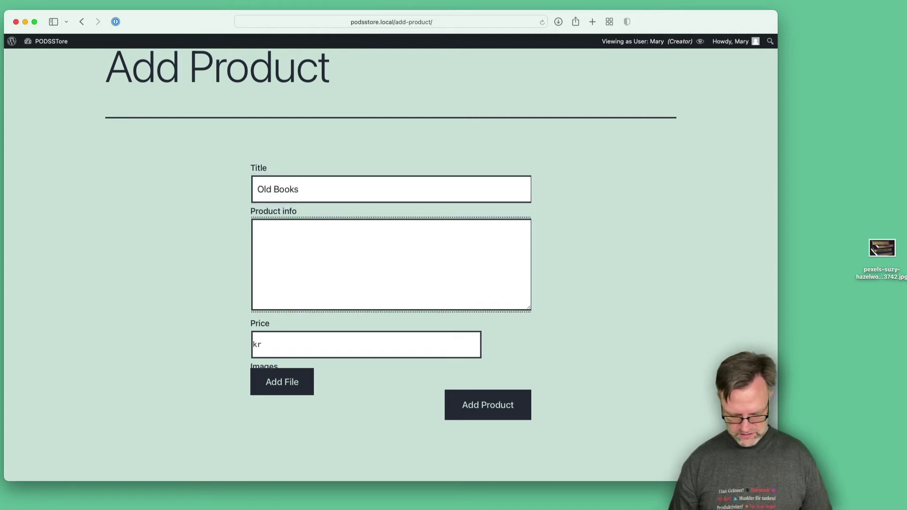
text(I have some old books that I )
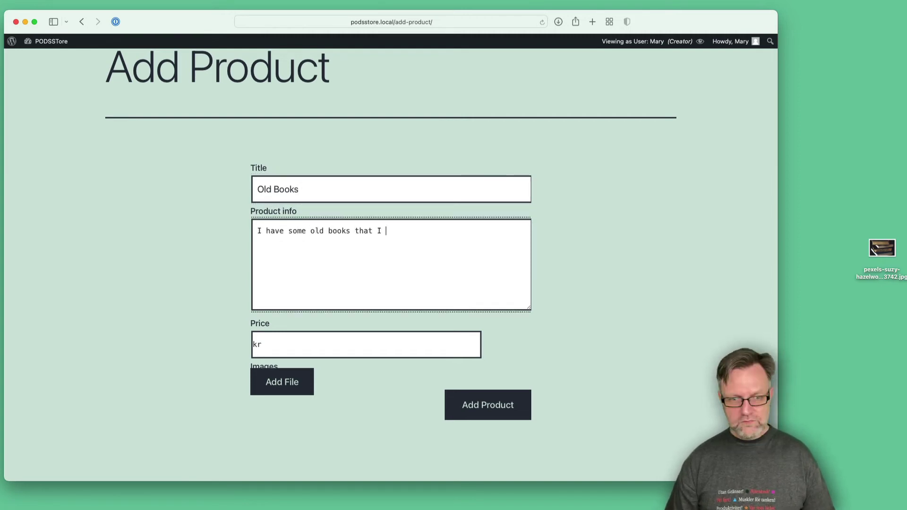
text(have restor)
key(BackSpace)
key(BackSpace)
text(tored to their )
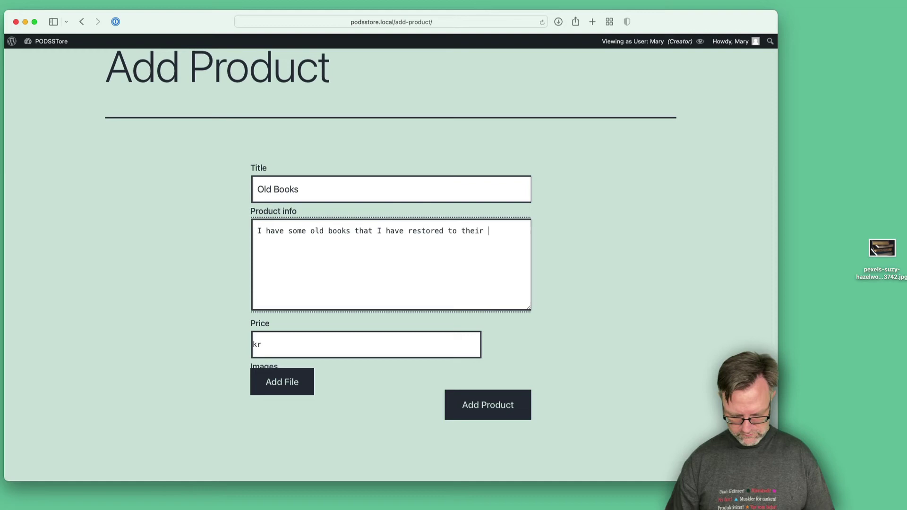
text(previous glory. They are)
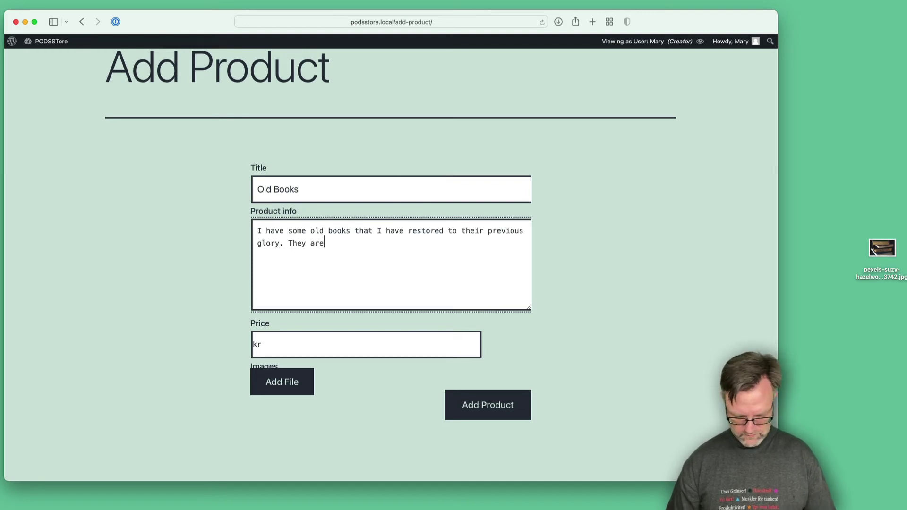
text( now up for sale!)
Set the product price to 249 kr
click(286, 343)
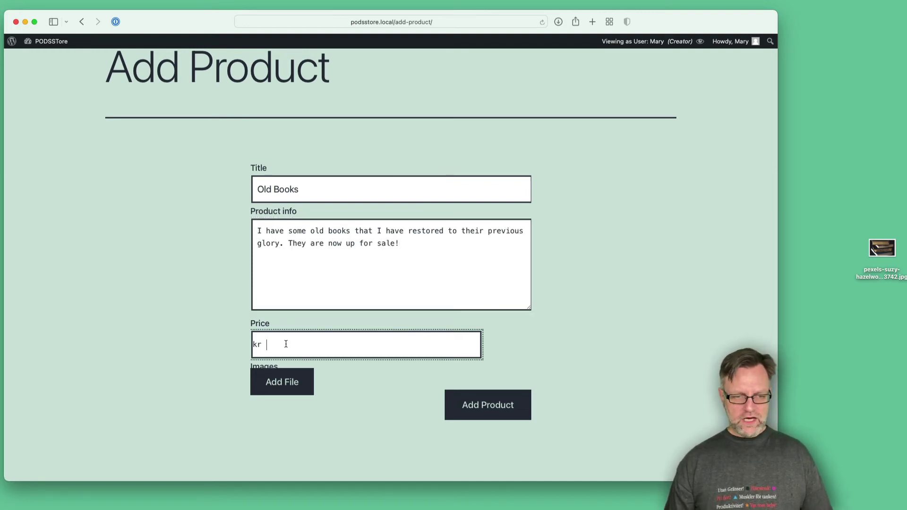
text(249)
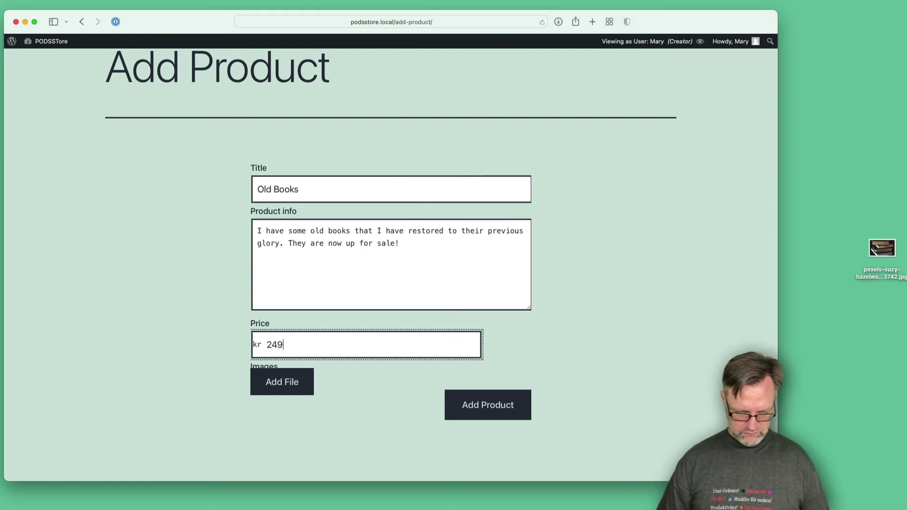
click(287, 384)
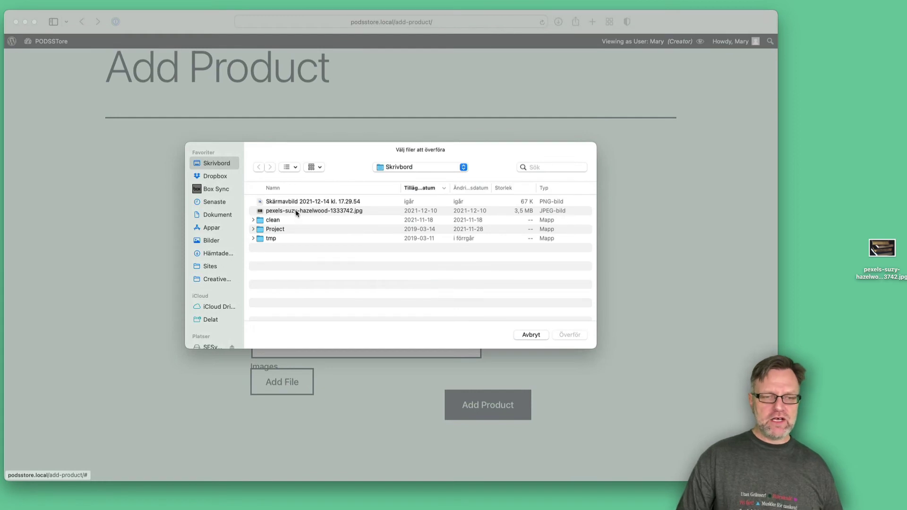
Upload pexels-suzy-hazelwood-1333742.jpg as the product's image
click(296, 213)
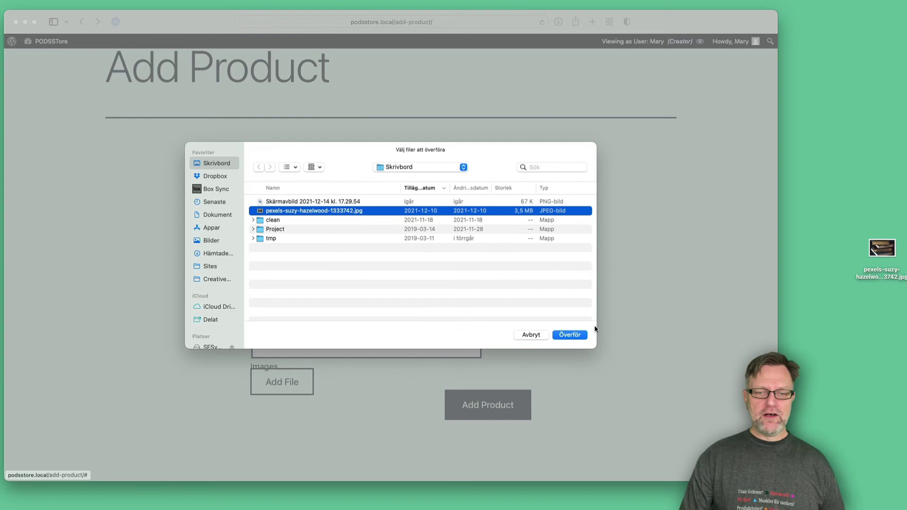
click(570, 336)
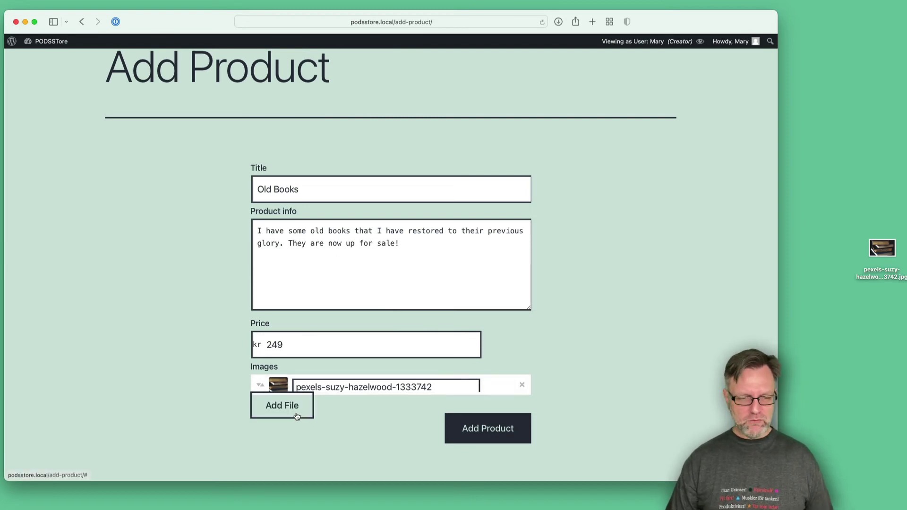
scroll(516, 384, down, 1)
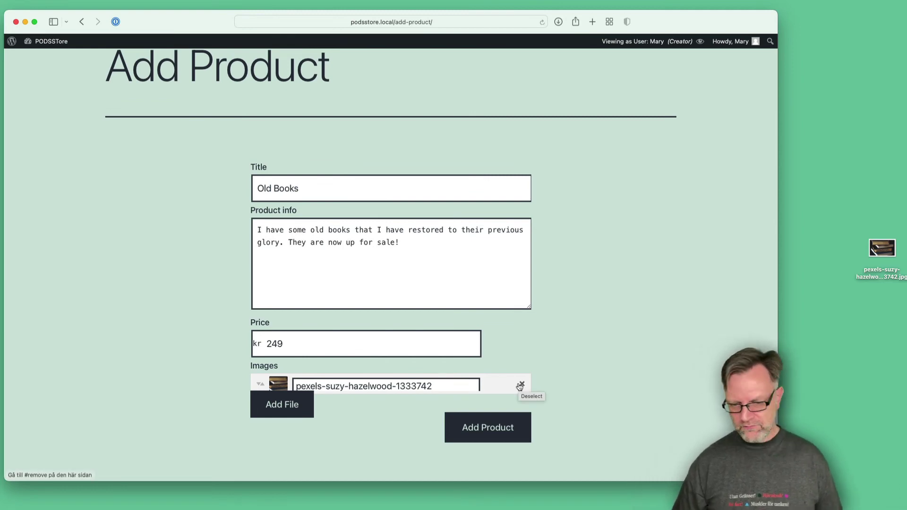
Submit the Old Books product form so it shows 'Form submitted successfully' with cleared fields
click(483, 429)
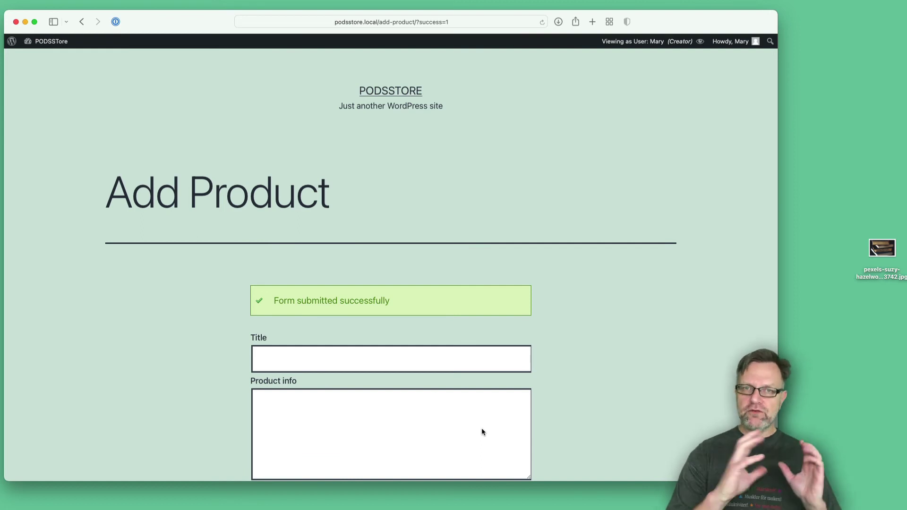
mouse_move(637, 44)
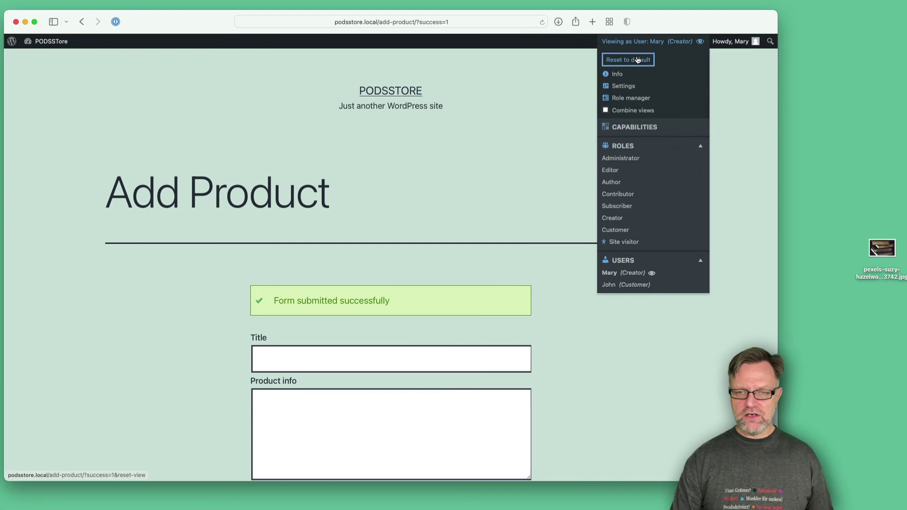
Reset View As to the admin account and list All Products, where Old Books appears as a Draft
click(629, 59)
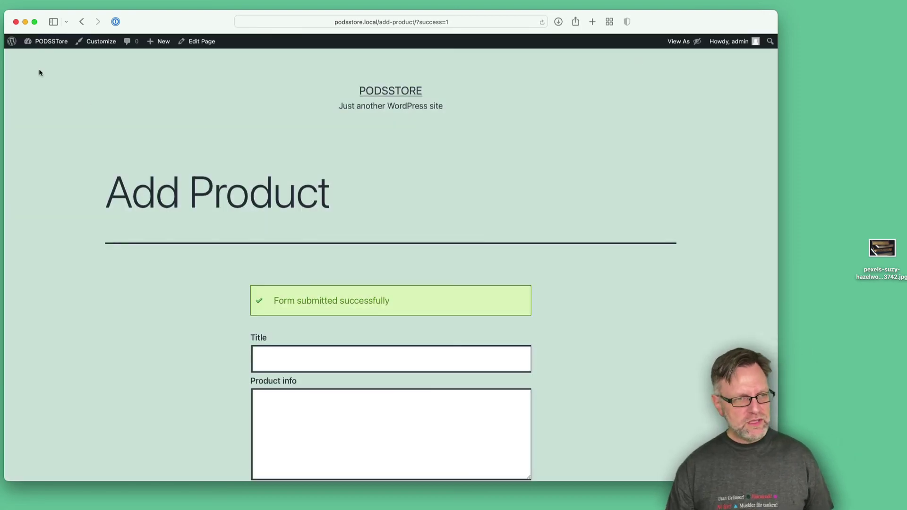
click(49, 43)
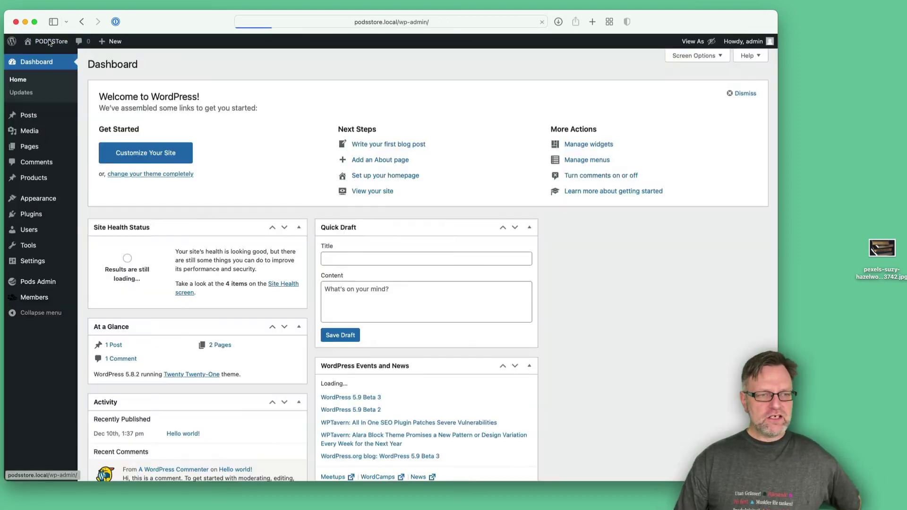
mouse_move(45, 177)
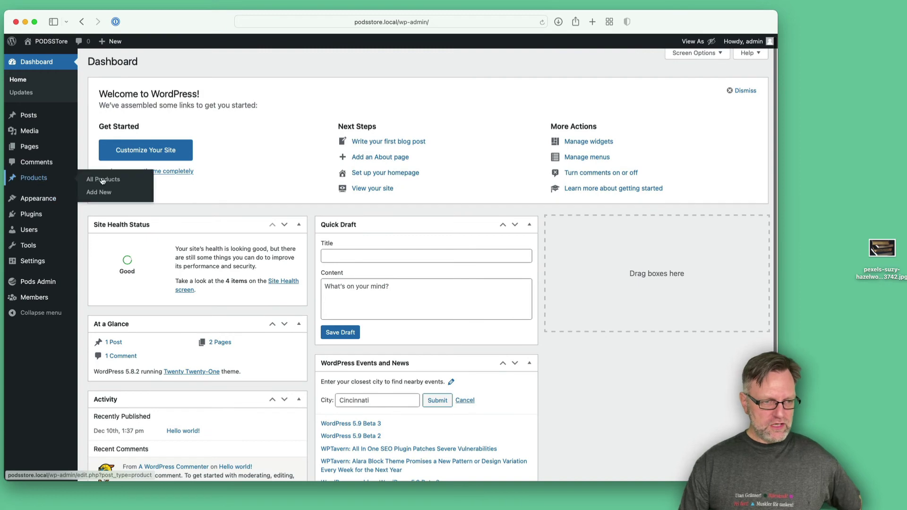
click(106, 180)
mouse_move(163, 138)
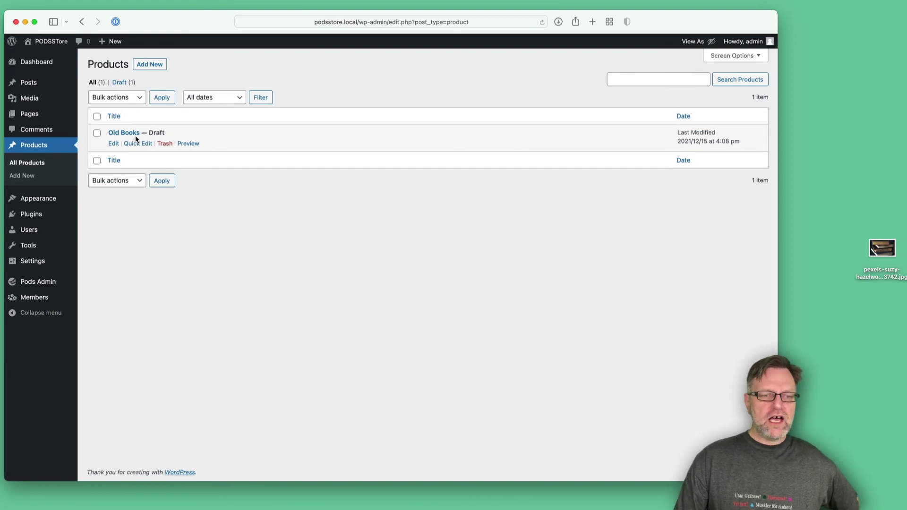
Preview the Old Books draft and scroll through its page, which shows only the title
click(188, 143)
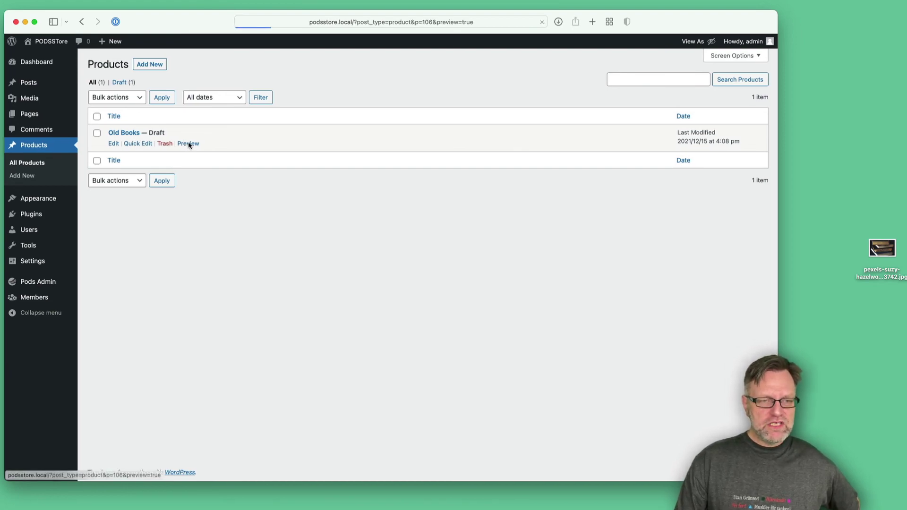
scroll(226, 288, down, 5)
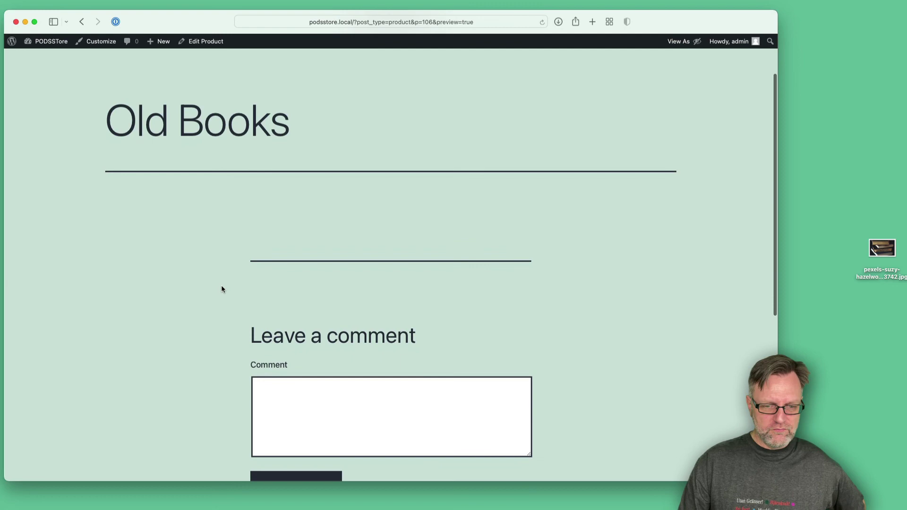
scroll(221, 289, down, 5)
scroll(221, 288, up, 6)
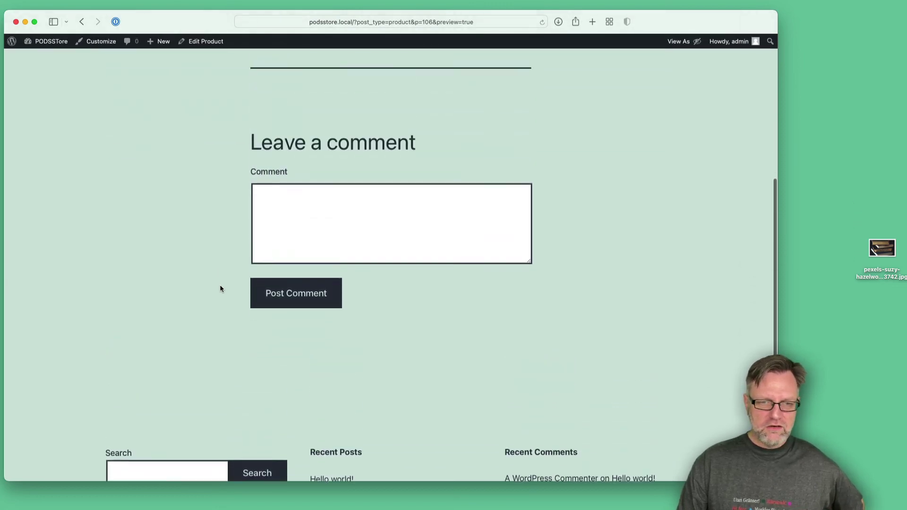
scroll(220, 288, up, 3)
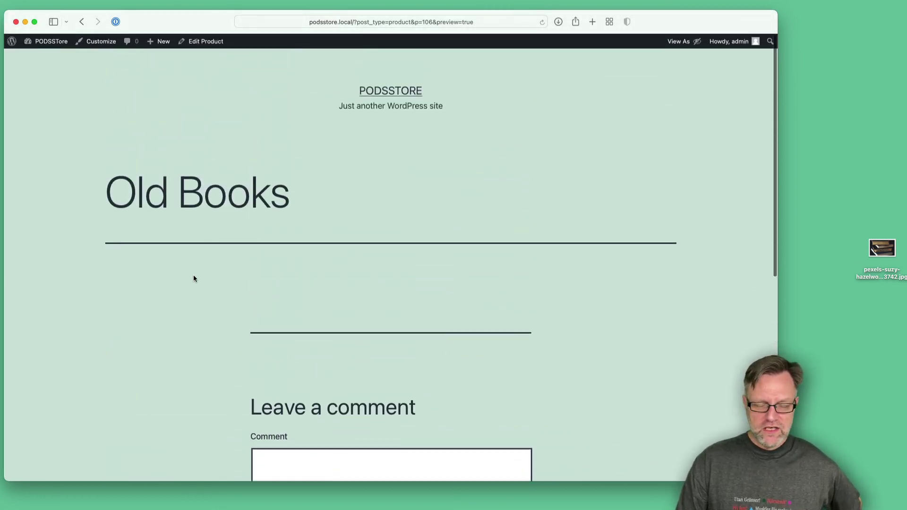